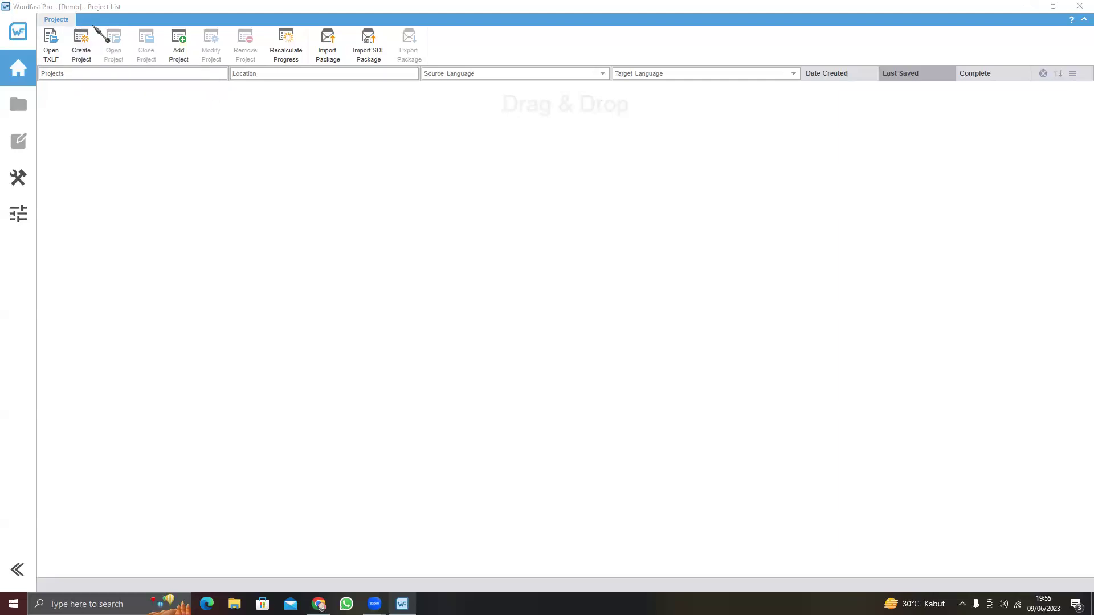
Step: Start a new English→Indonesian (Indonesia) project and replace the default name with 'Test'
click(79, 45)
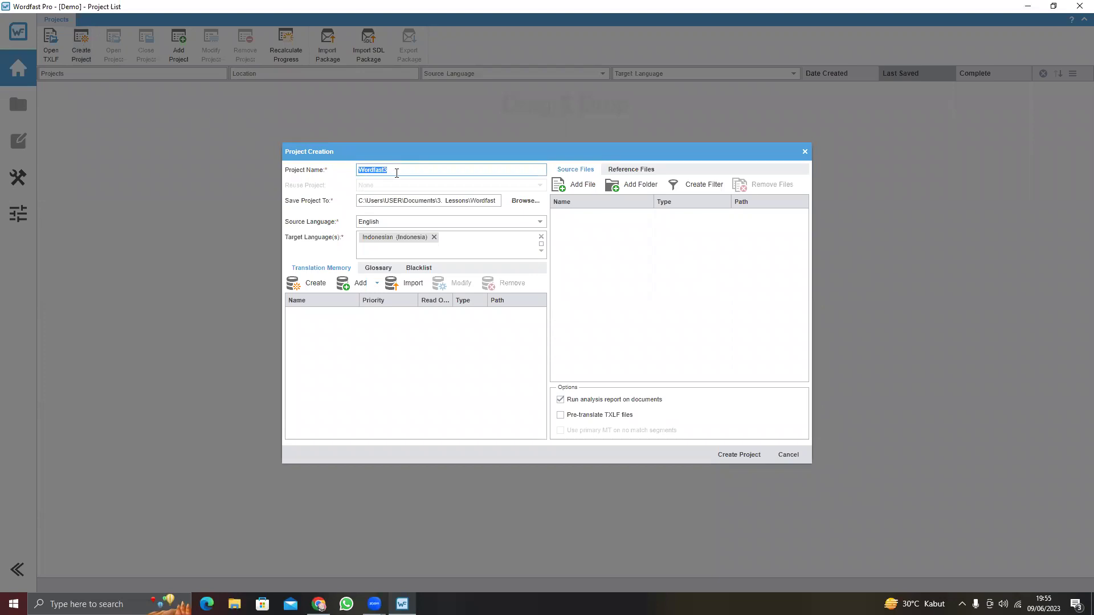
key(BackSpace)
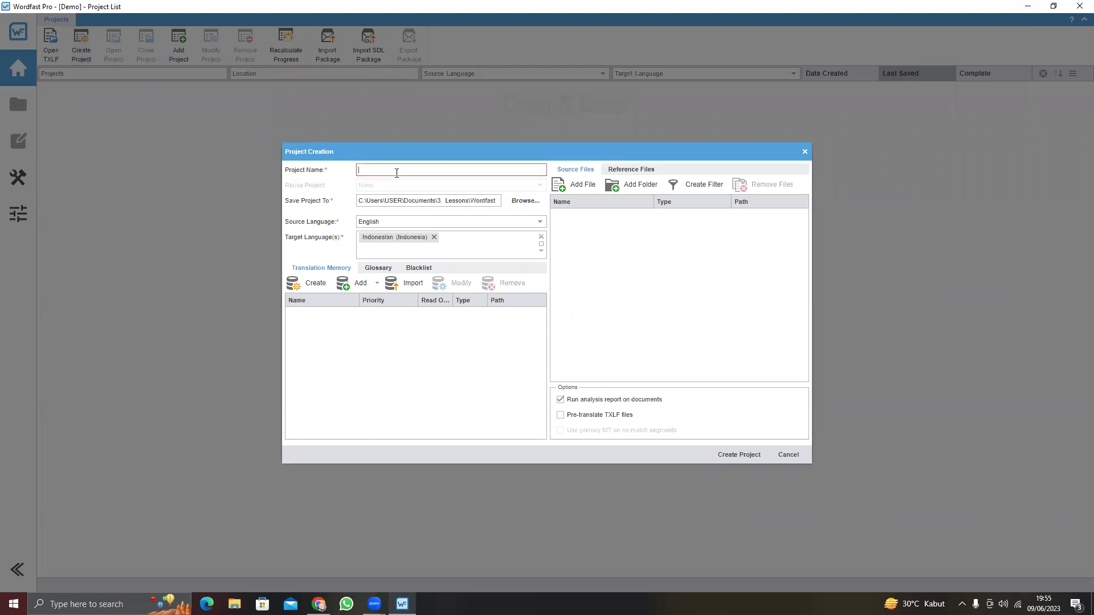
text(Test)
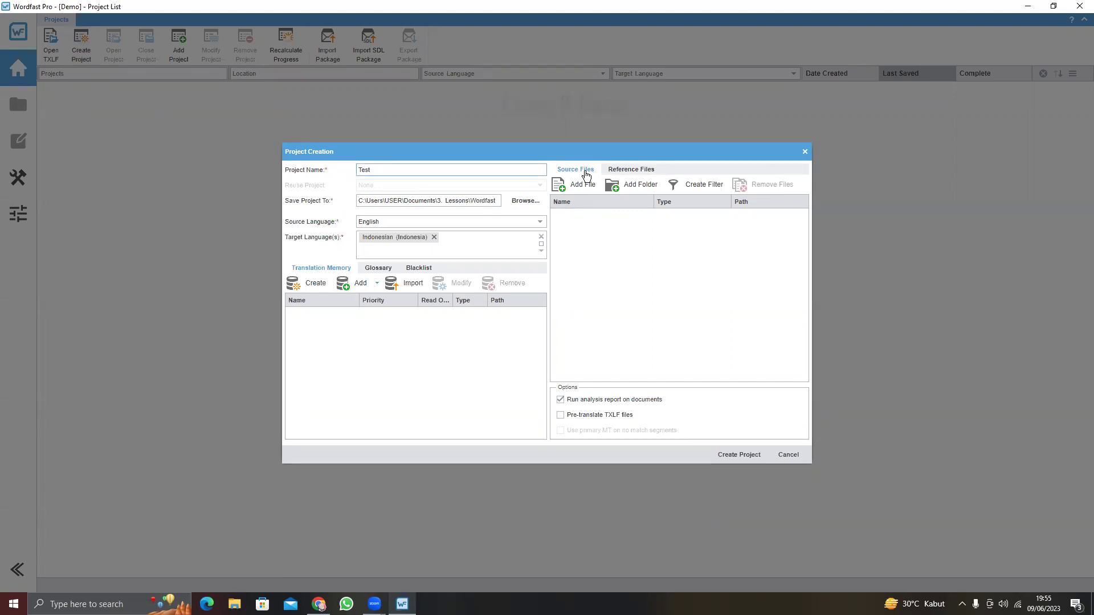
Step: Add Presentation1.pptx as the source file and create the Test project
click(582, 186)
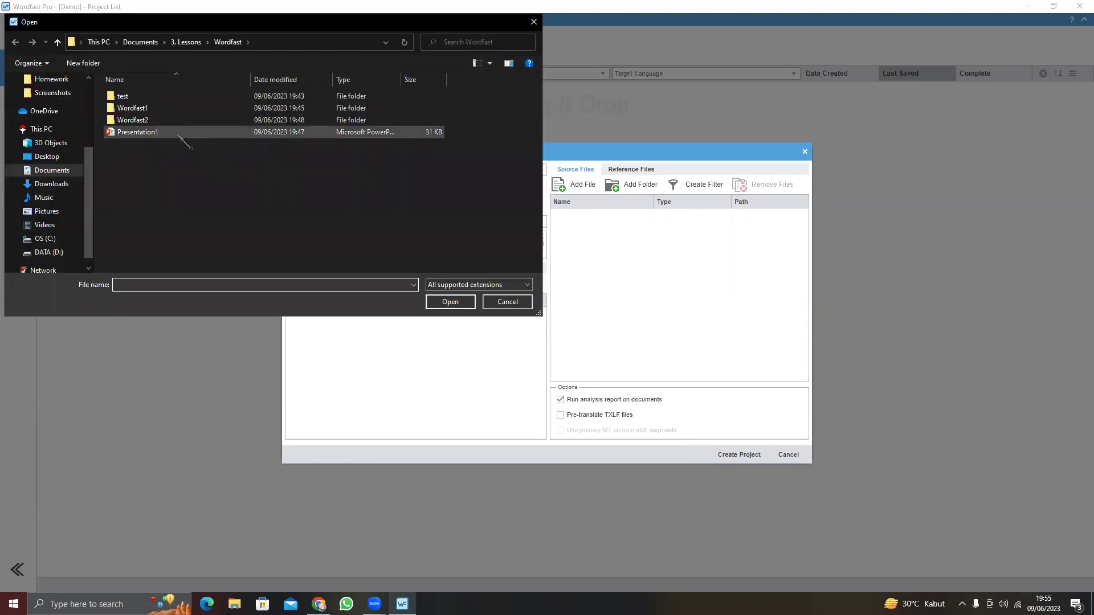
double_click(178, 136)
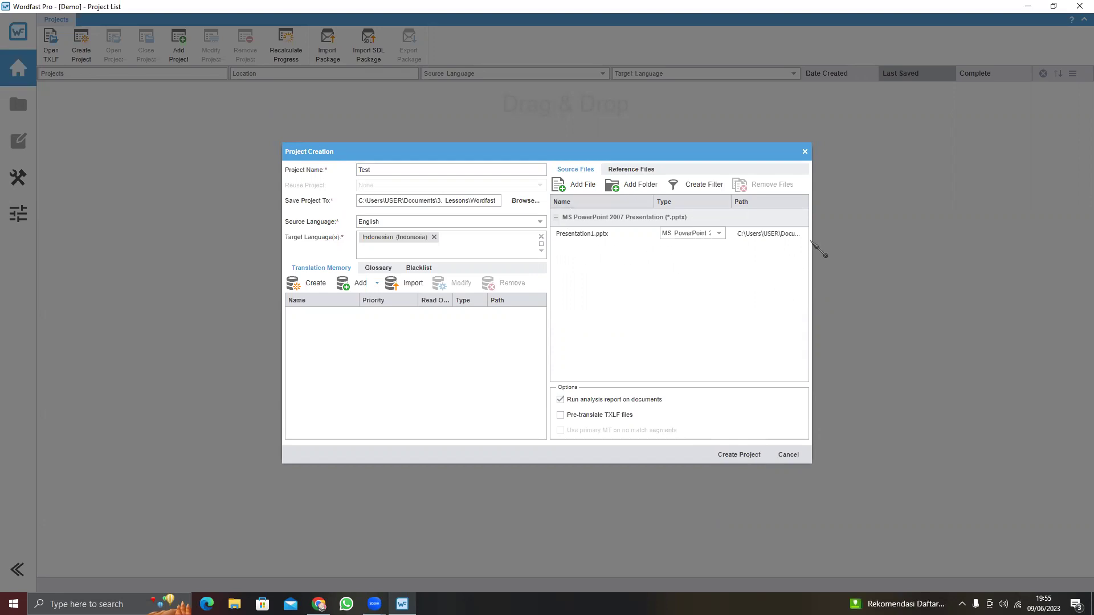
click(741, 455)
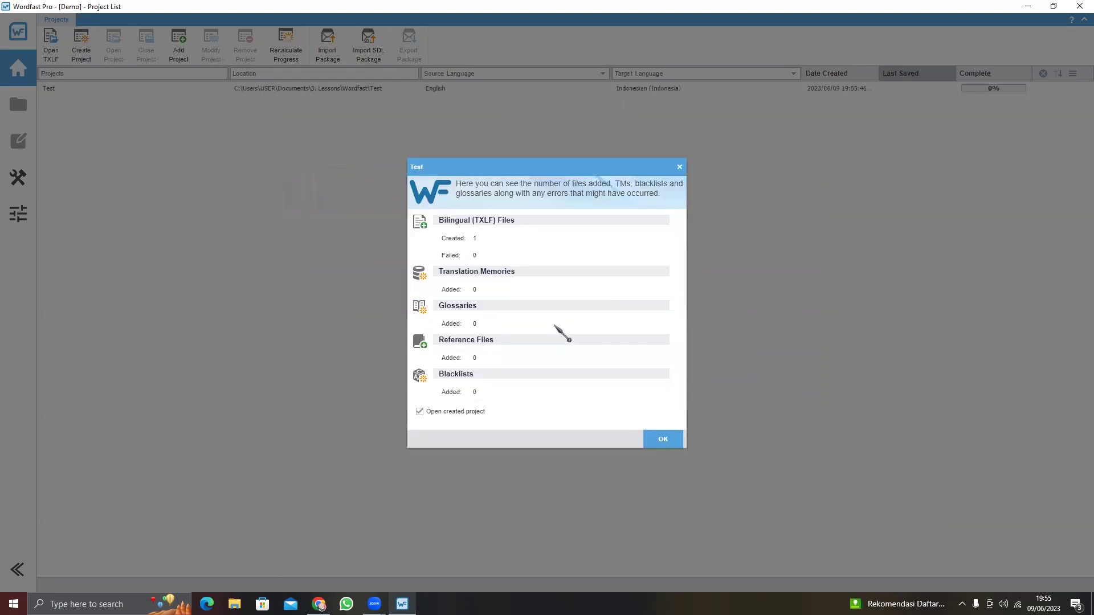
Step: Open Presentation1.pptx.txlf, look over its 16 segments, then go to the Quick Tools Analysis page
click(661, 442)
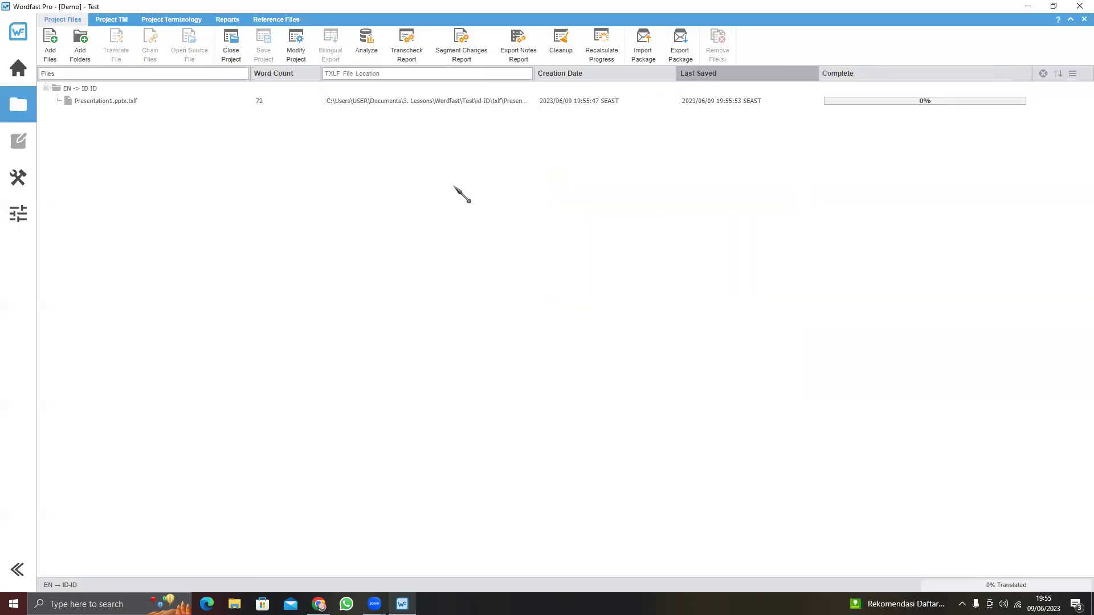
click(466, 102)
double_click(466, 102)
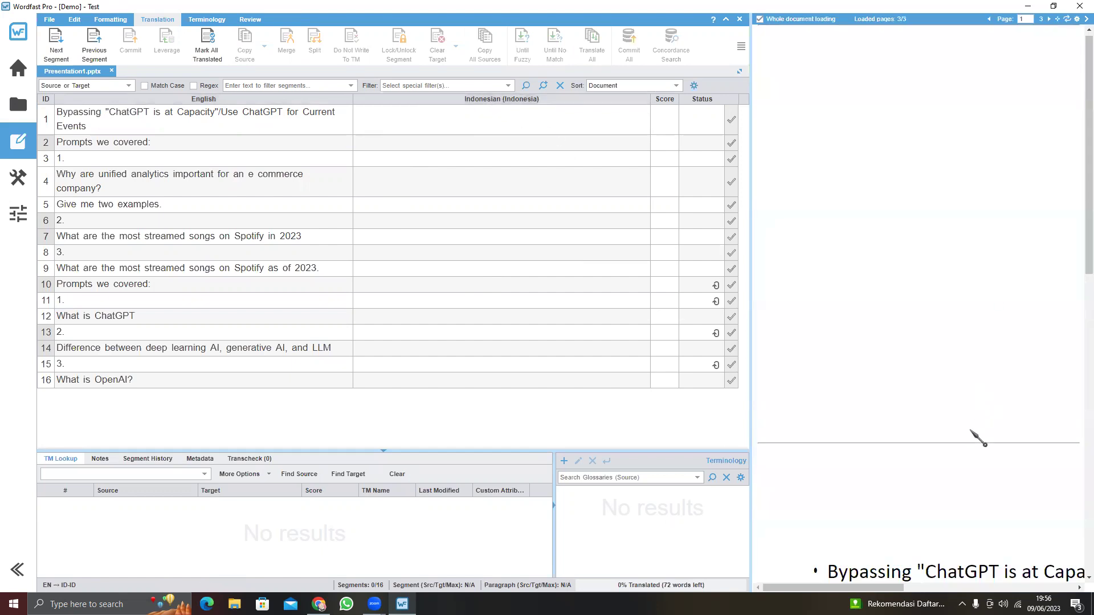
drag(900, 588, 844, 588)
scroll(912, 397, down, 10)
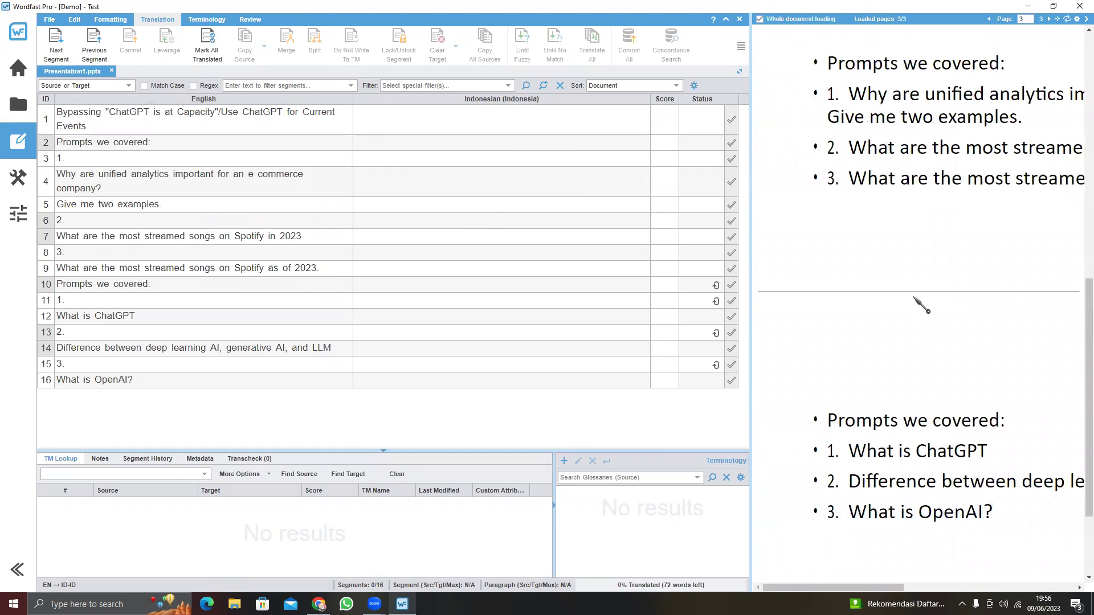
scroll(921, 306, up, 4)
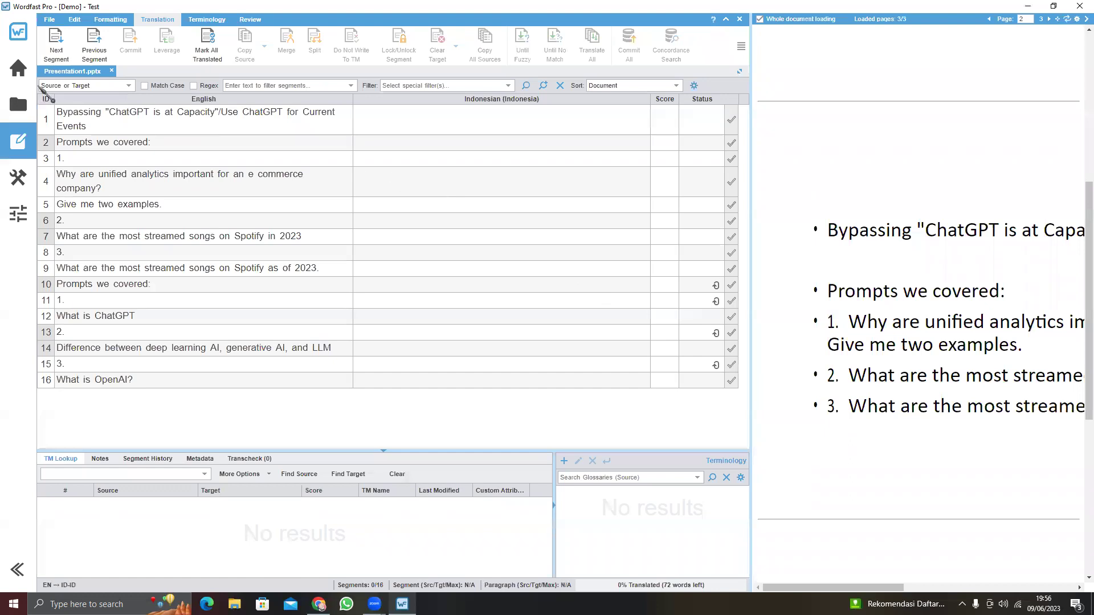
click(16, 181)
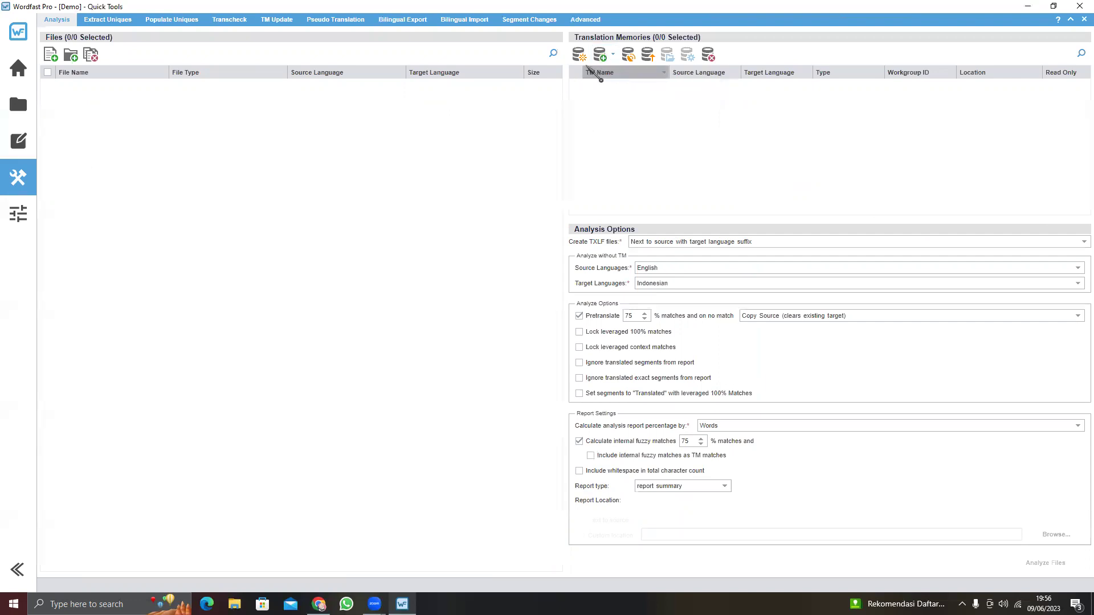
Step: Name a new translation memory 'Test Eng-Indo' with Bahasa (Indonesia) as the target language
click(579, 54)
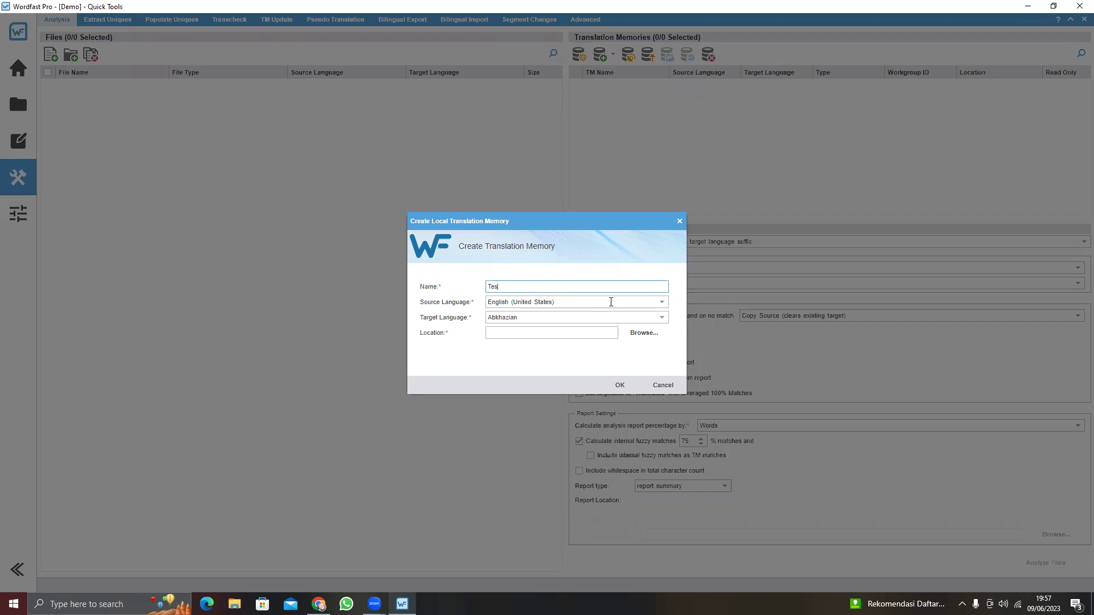
text(Test Eng-Indo)
click(658, 320)
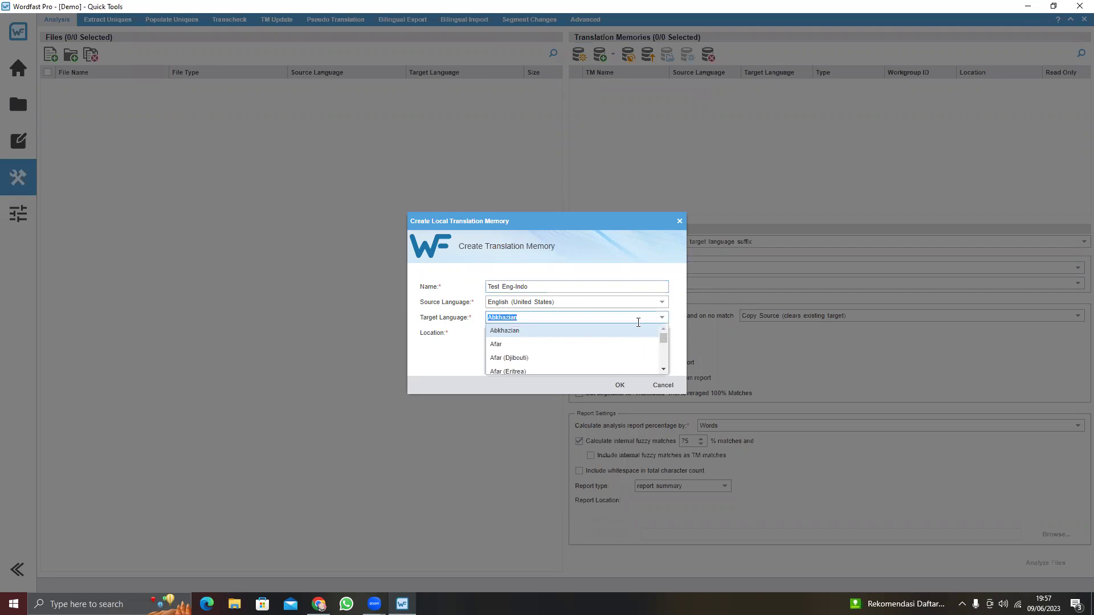
scroll(629, 331, down, 15)
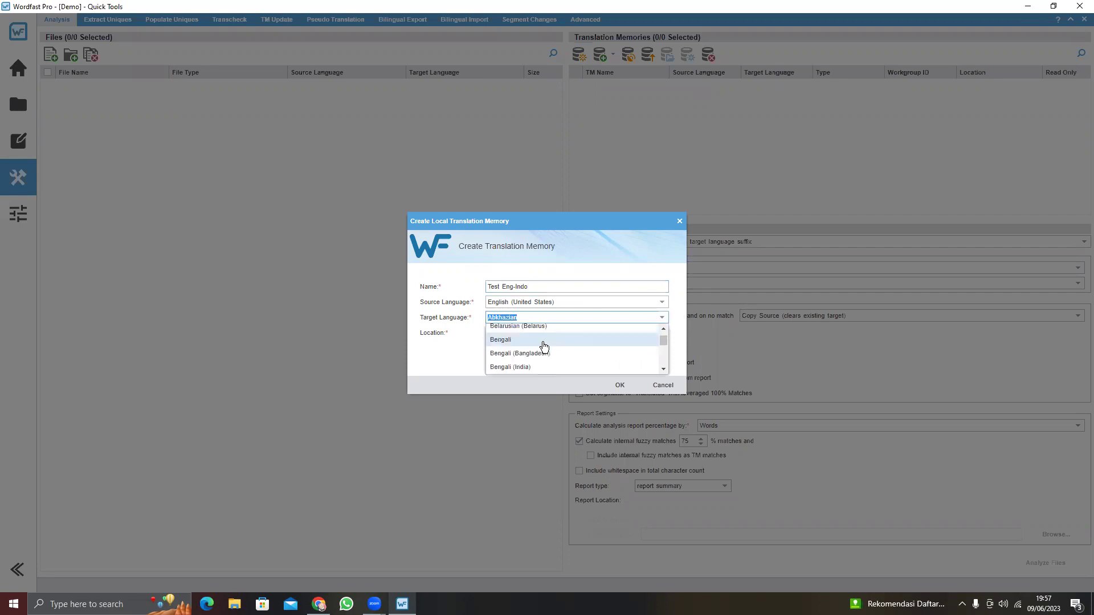
scroll(545, 346, up, 2)
click(538, 329)
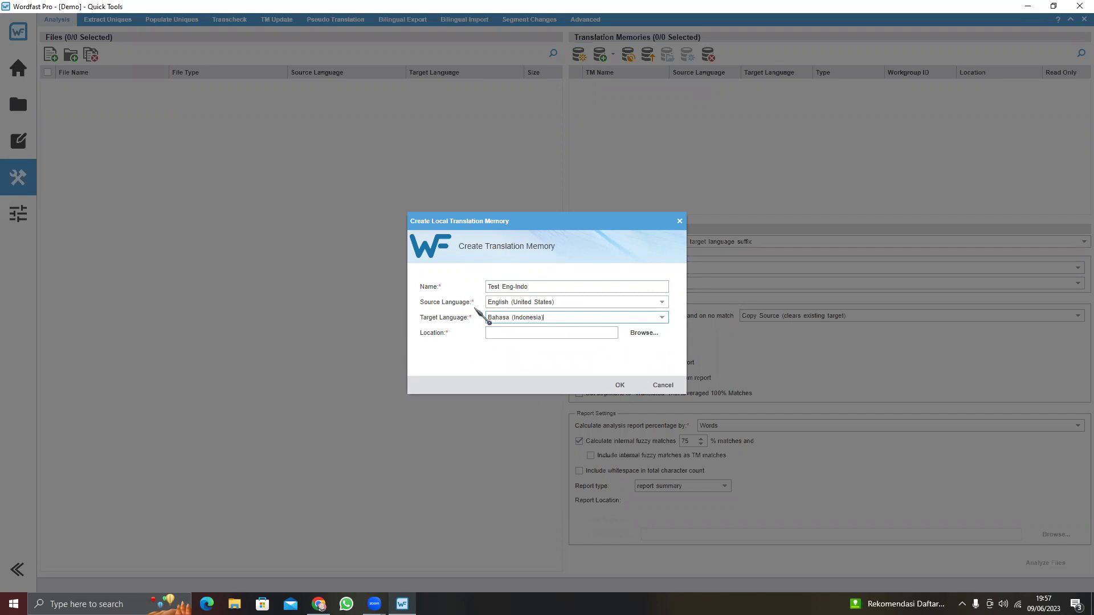
Step: Save the memory in Documents > 3. Lessons > Wordfast > test and create it
click(638, 334)
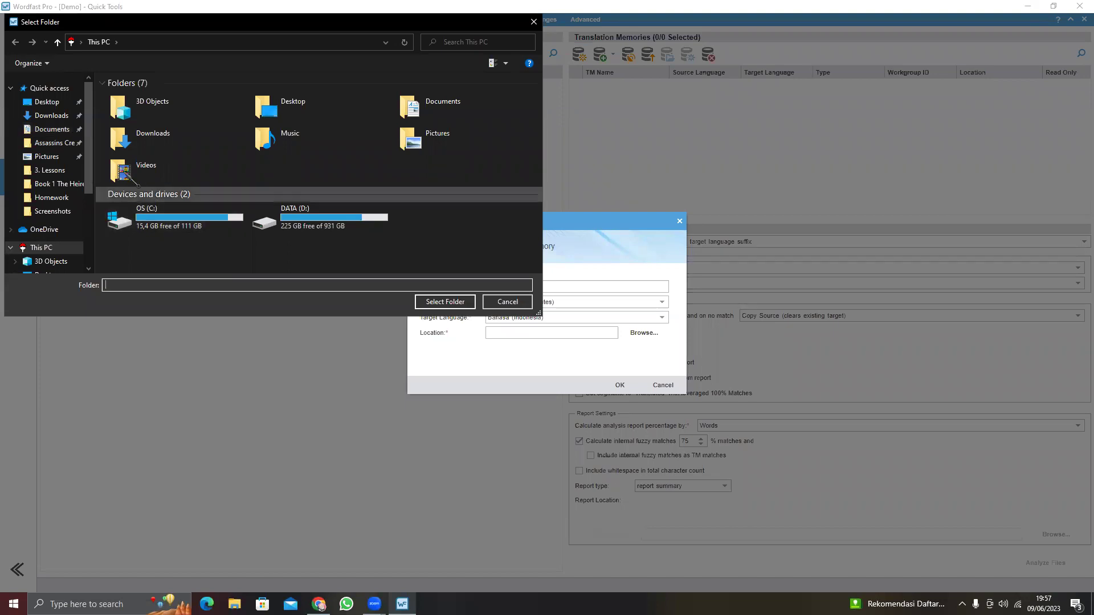
click(61, 131)
double_click(129, 120)
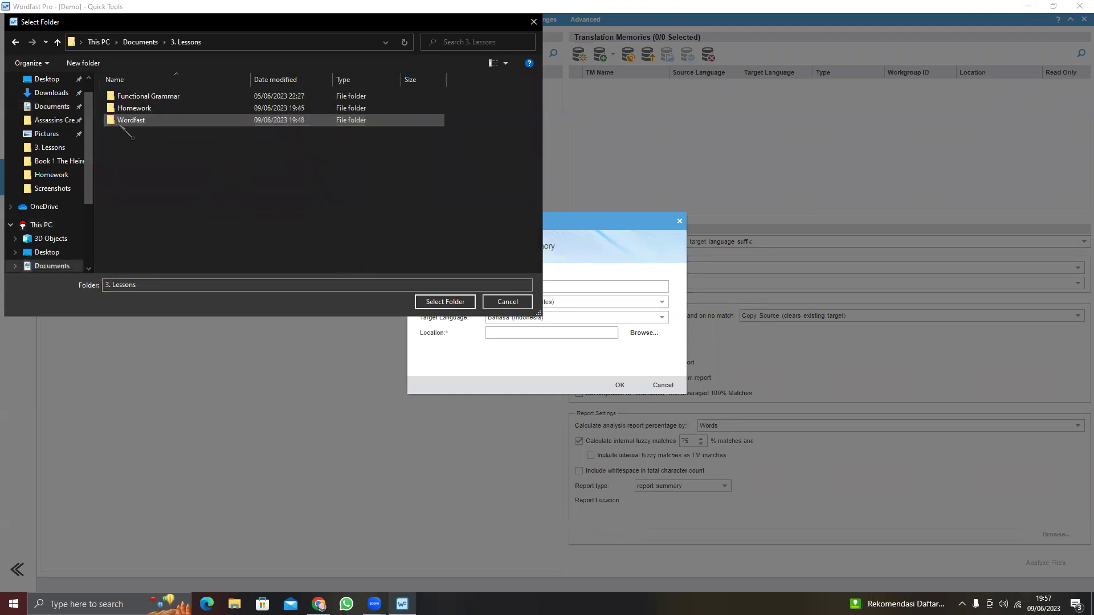
double_click(225, 121)
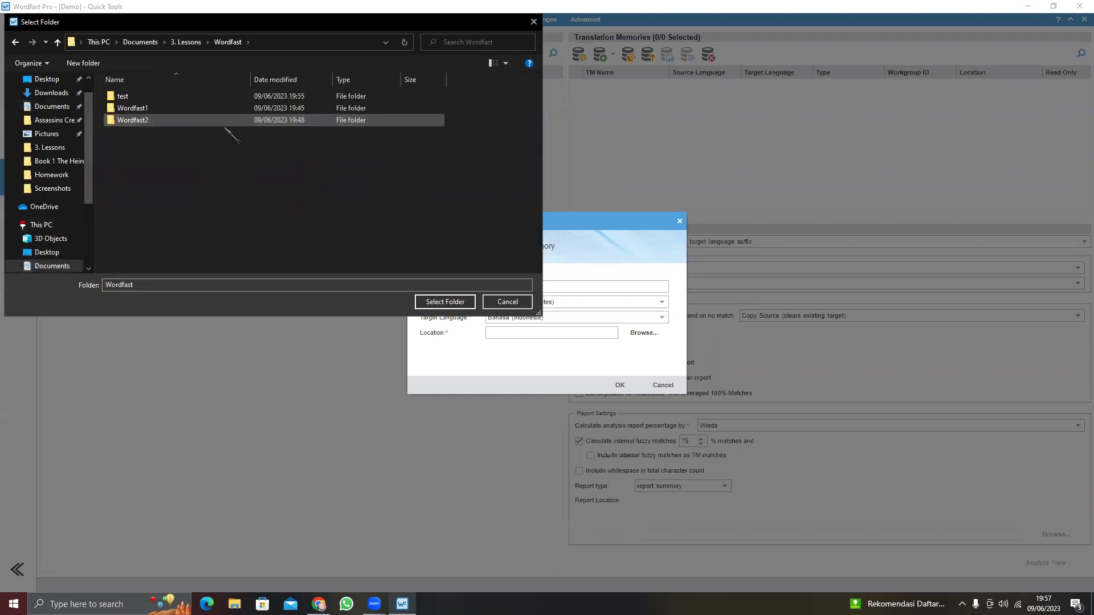
click(136, 96)
click(439, 301)
click(620, 385)
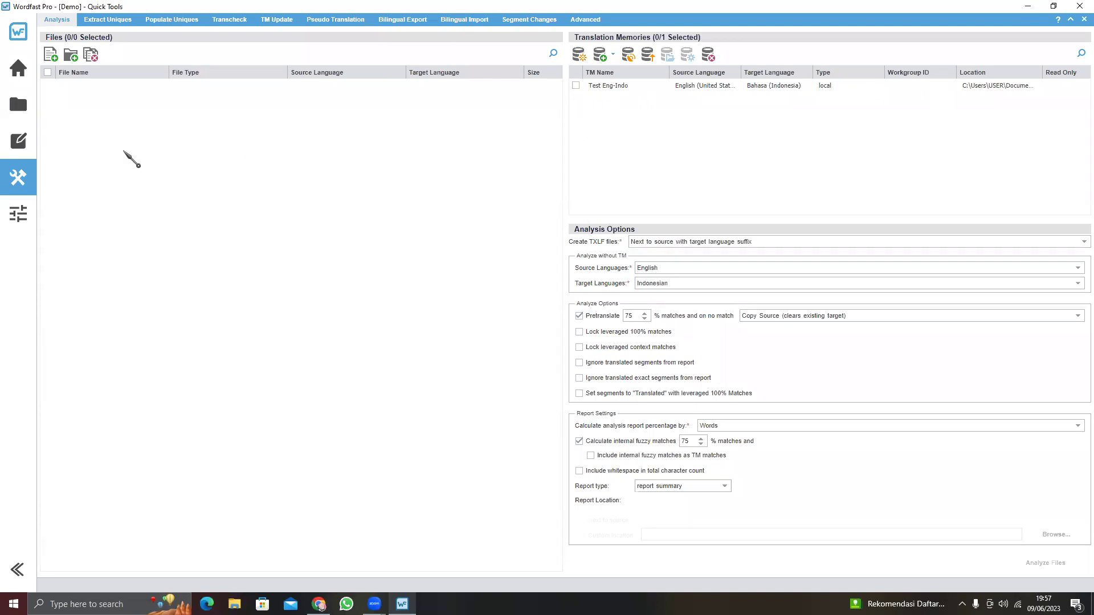
Step: In the editor, translate segment 1 as 'Melalui “ChatGPT yang sudah full/menggunakan ChatGPt untuk event'
click(30, 140)
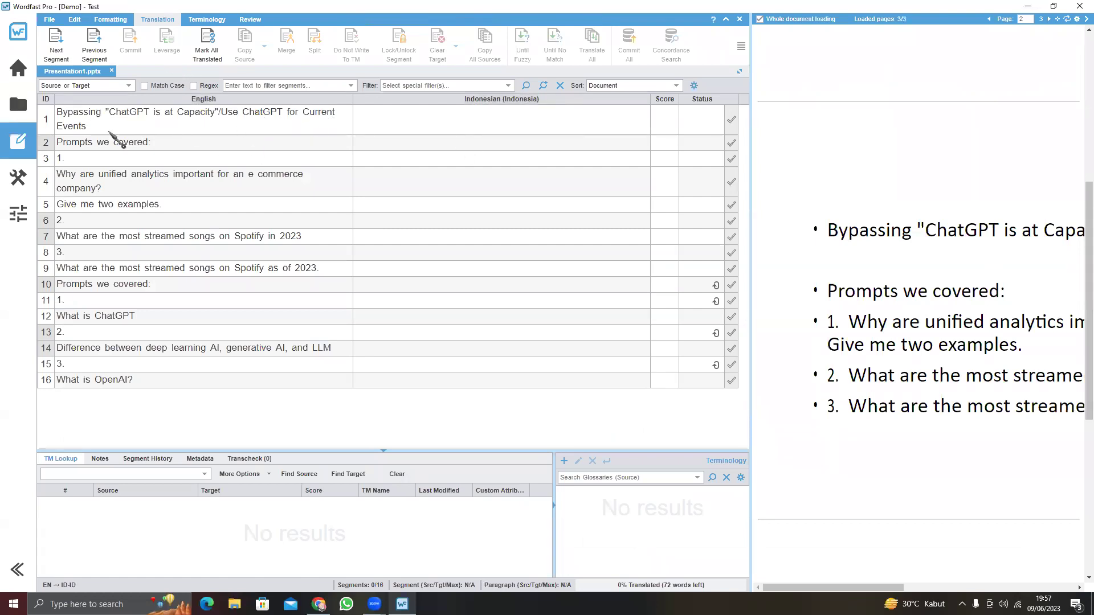
click(418, 119)
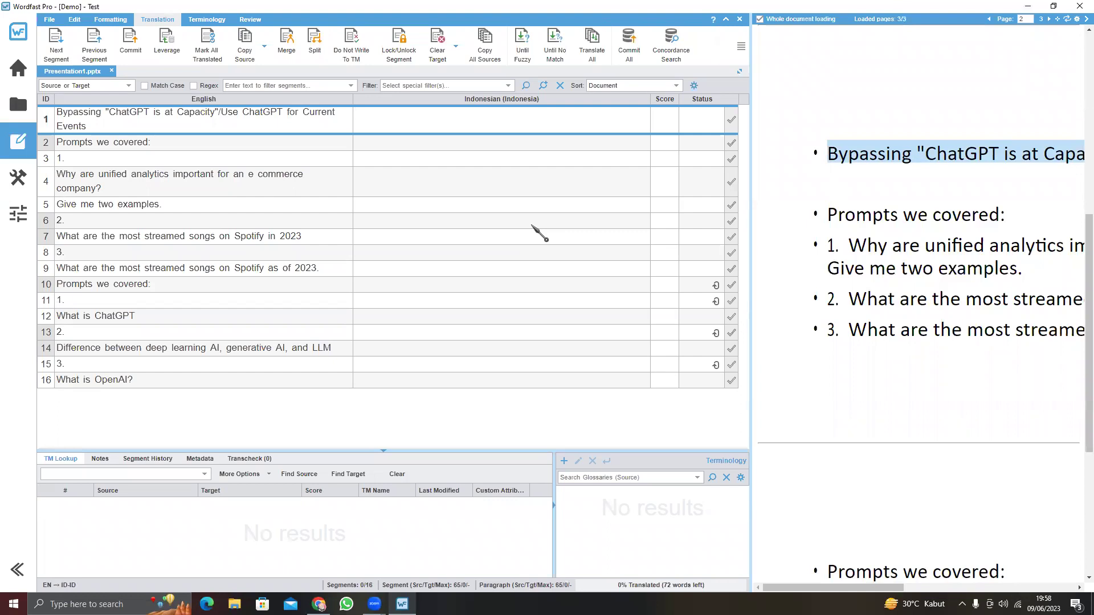
text(Melalui)
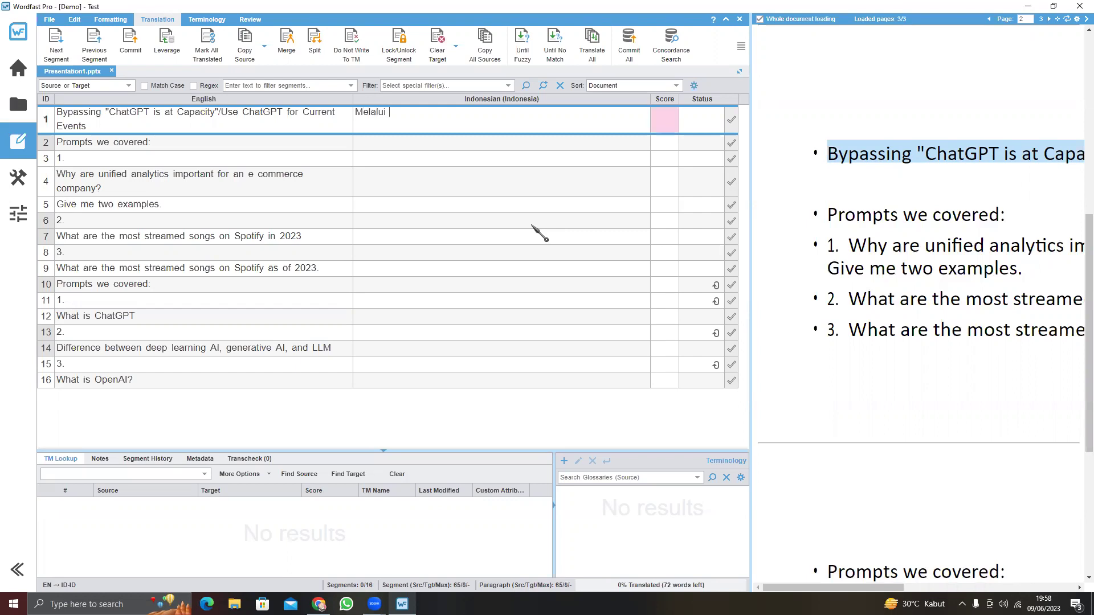
text( “ChatGPT yangh sudah)
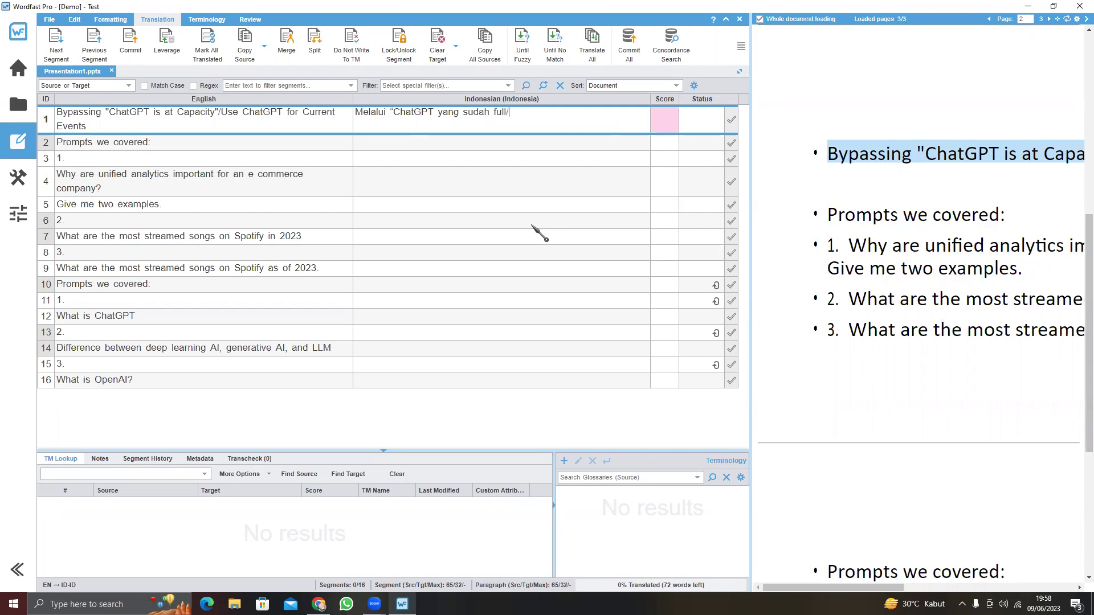
text(full/menggunakan ChatGPt un)
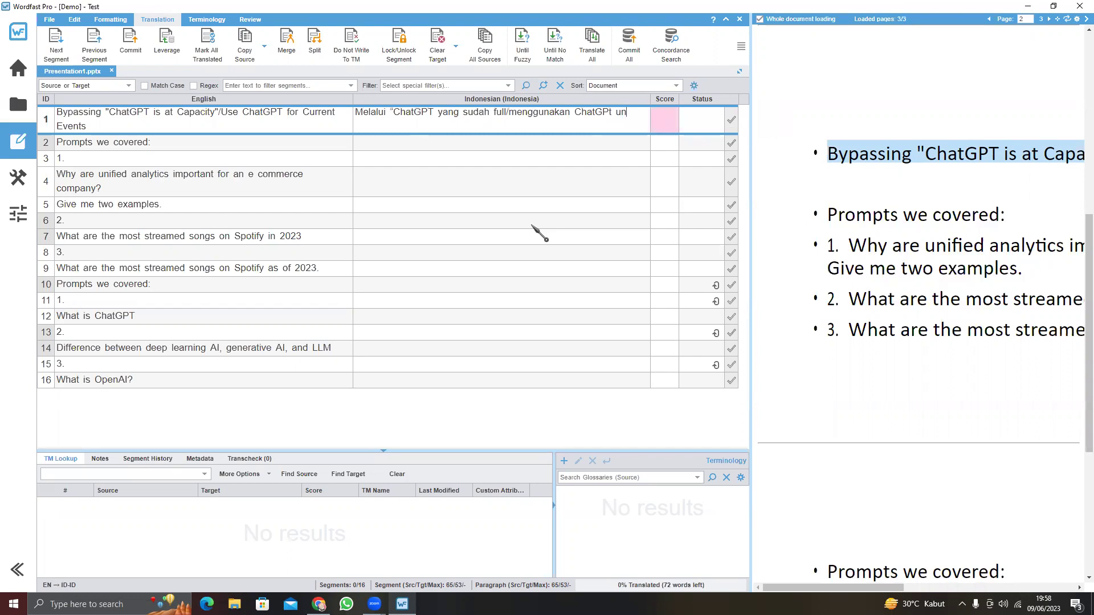
text(tuk event terkini)
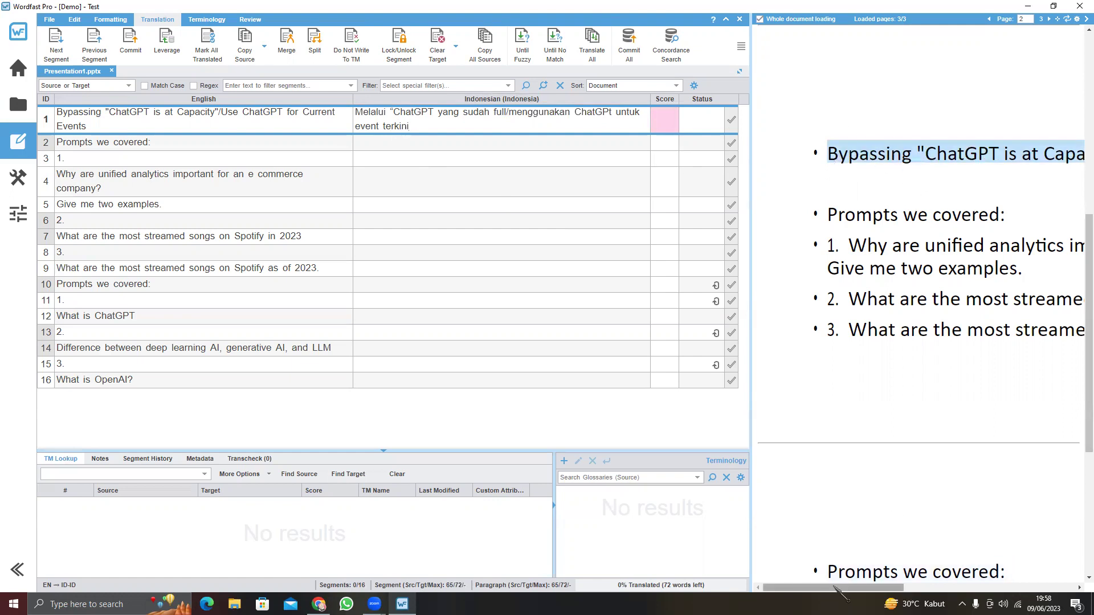
drag(841, 588, 864, 596)
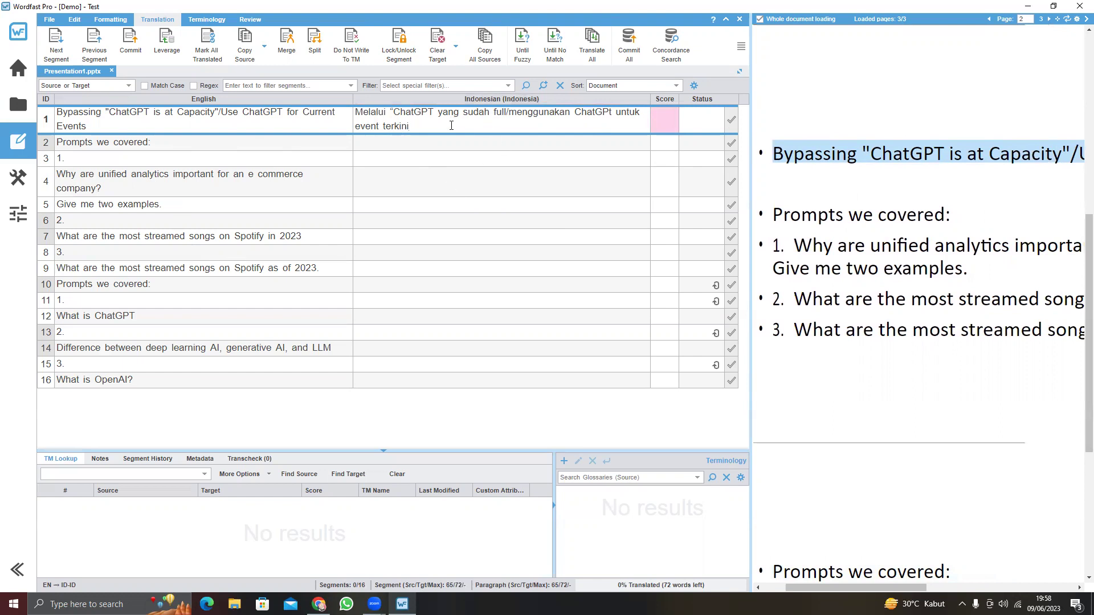
Step: Confirm segment 1 as translated
click(731, 122)
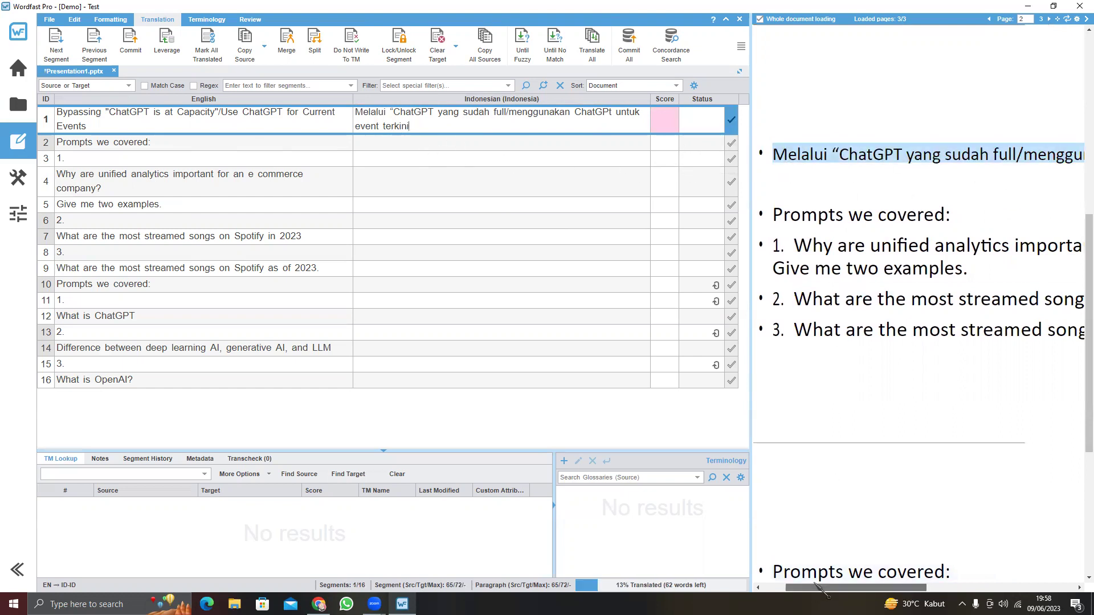
scroll(766, 588, left, 2)
scroll(792, 590, right, 5)
scroll(809, 594, left, 5)
scroll(820, 596, right, 2)
scroll(820, 596, left, 3)
scroll(832, 598, right, 5)
scroll(832, 599, left, 6)
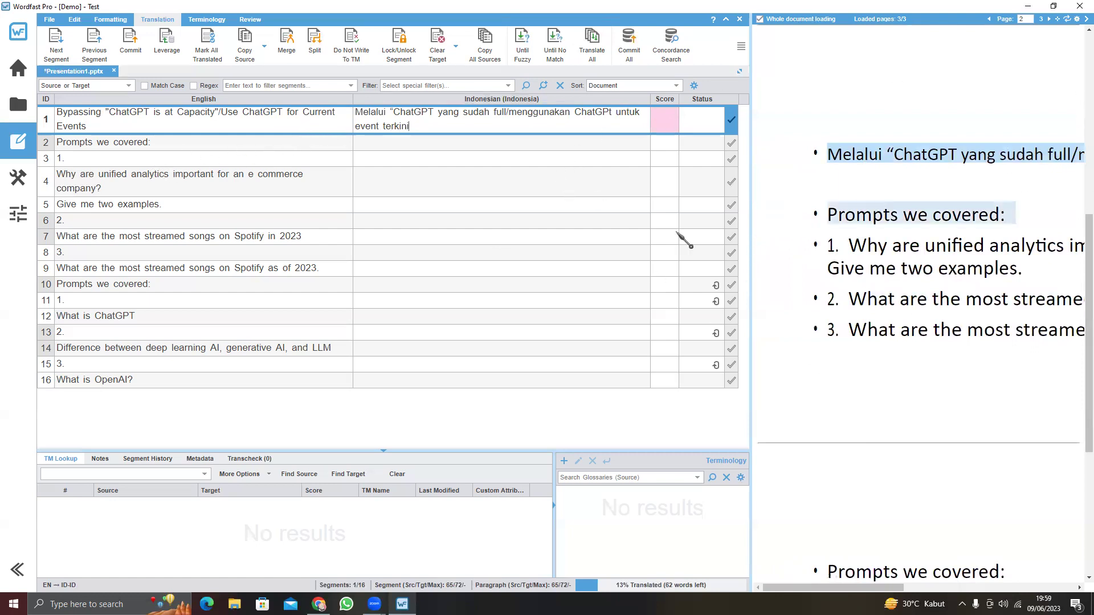
Step: Translate segment 2 as 'Prompt yang telah kita pelajari' and confirm it
click(409, 143)
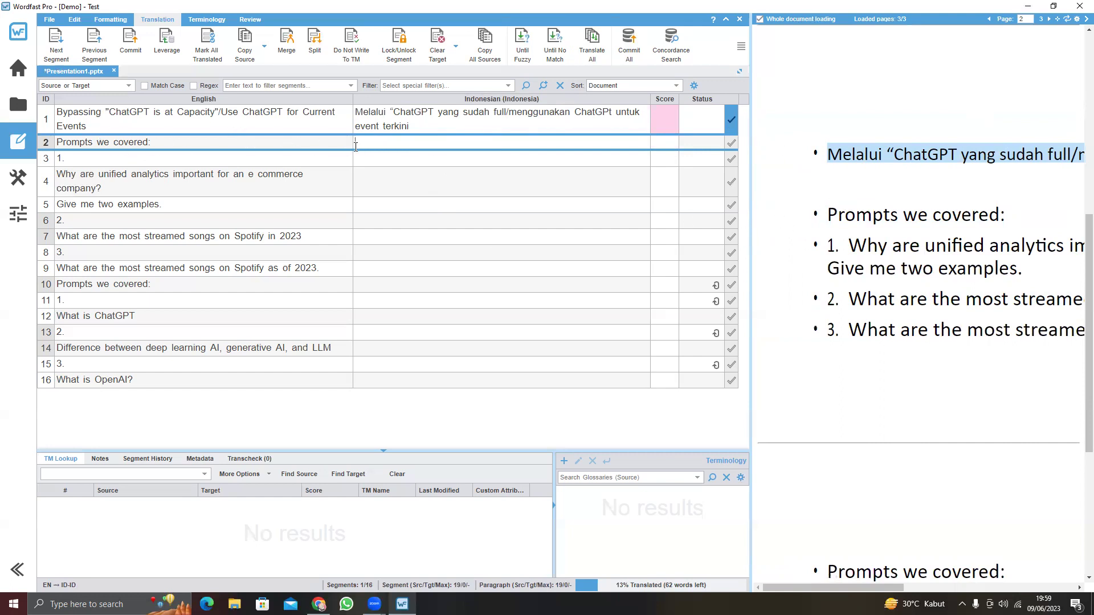
text(Prompt yang telah kita)
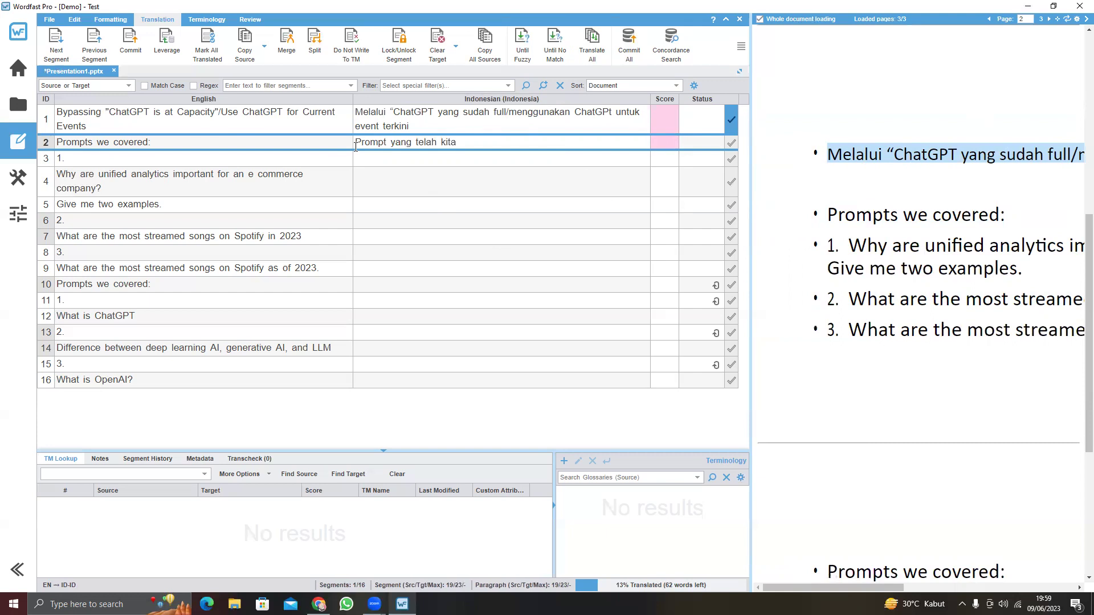
text(pelajari)
click(730, 146)
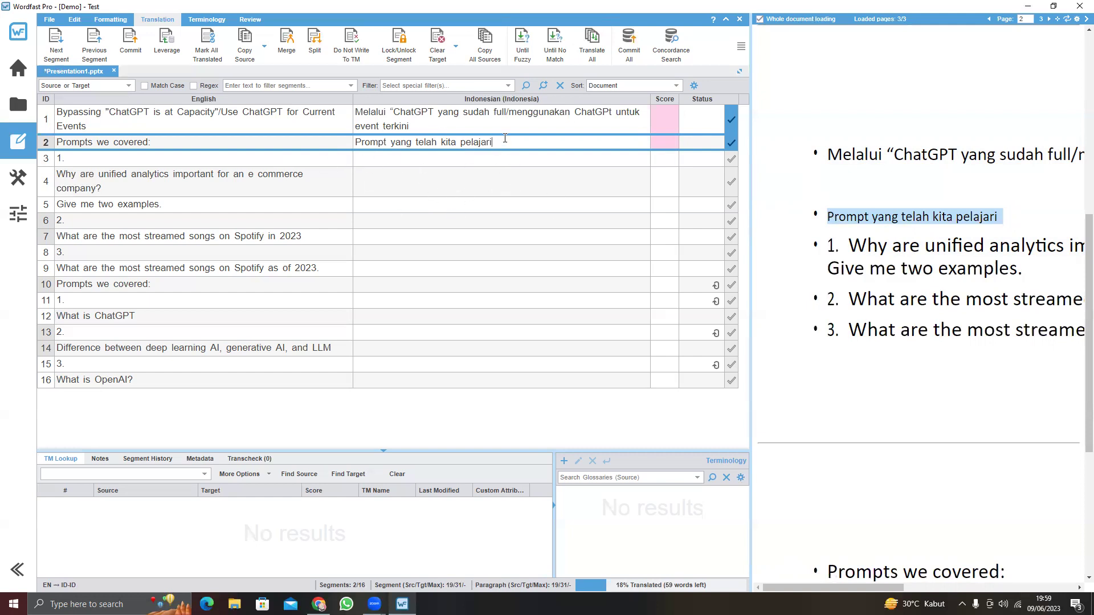
Step: Mark segments 3, 4 and 5 as translated, leaving their targets empty
click(586, 161)
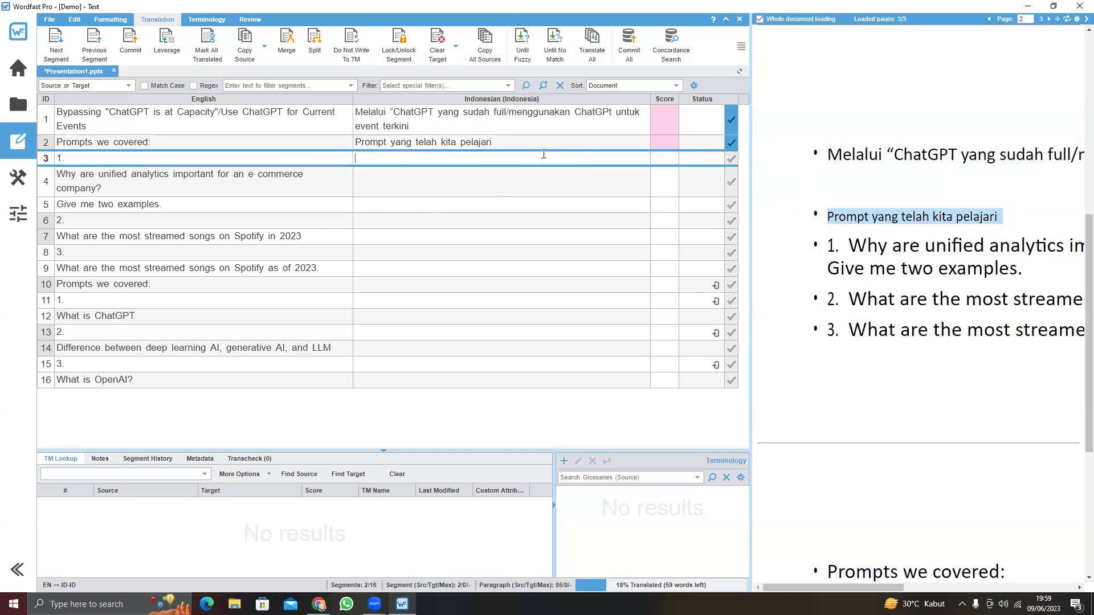
click(728, 162)
click(730, 184)
click(731, 204)
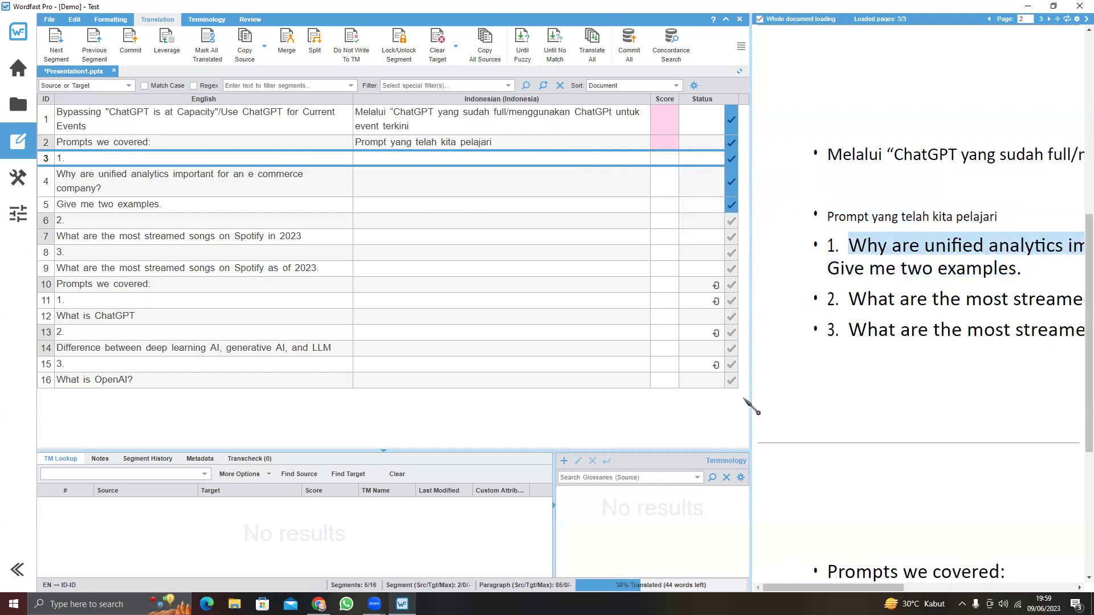
click(493, 143)
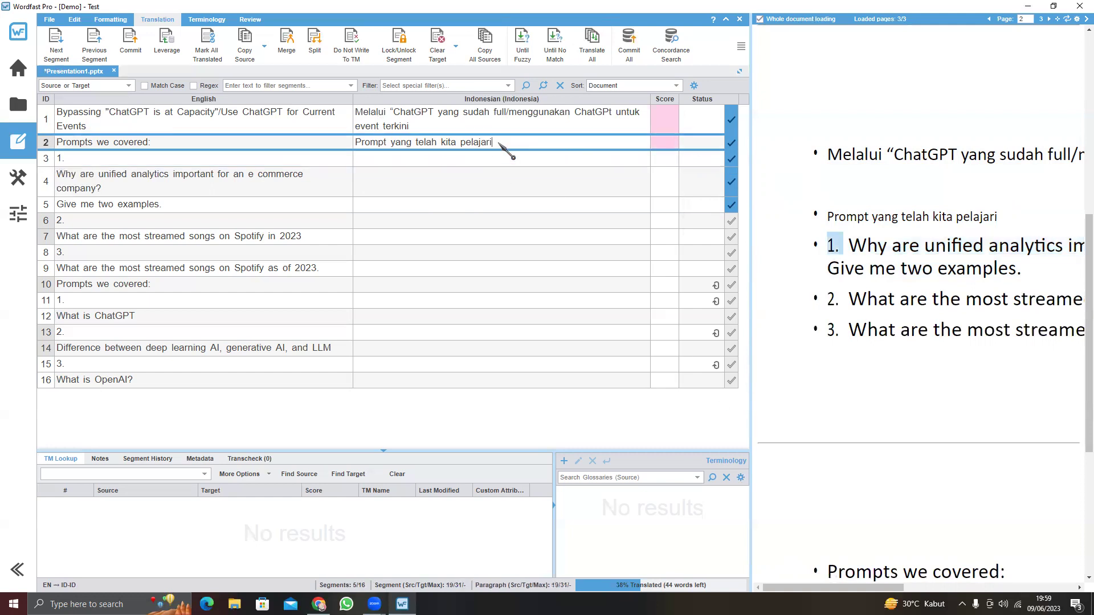
click(469, 158)
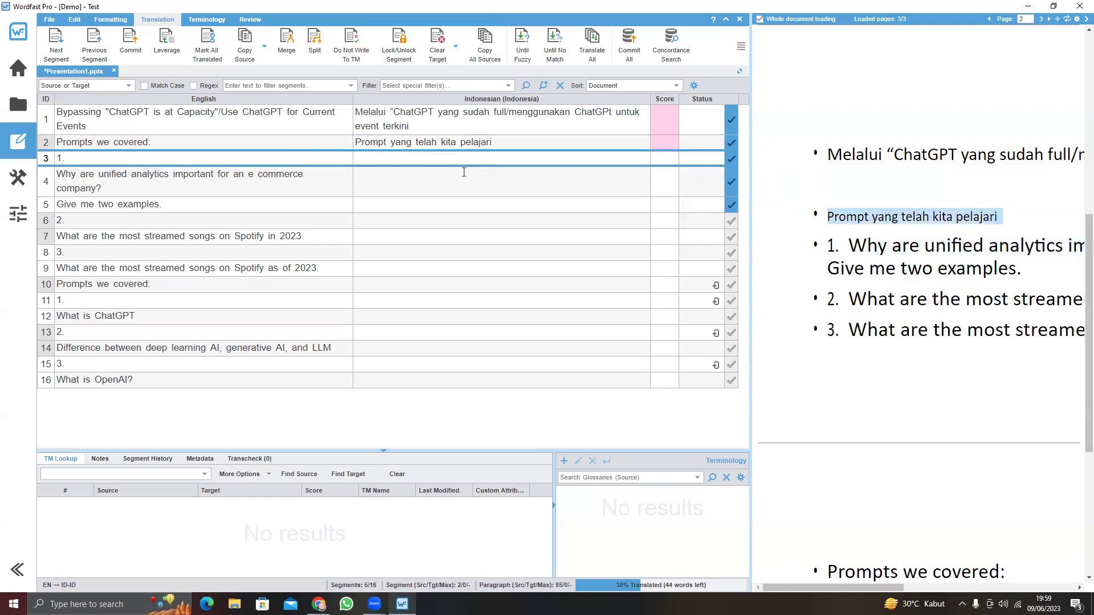